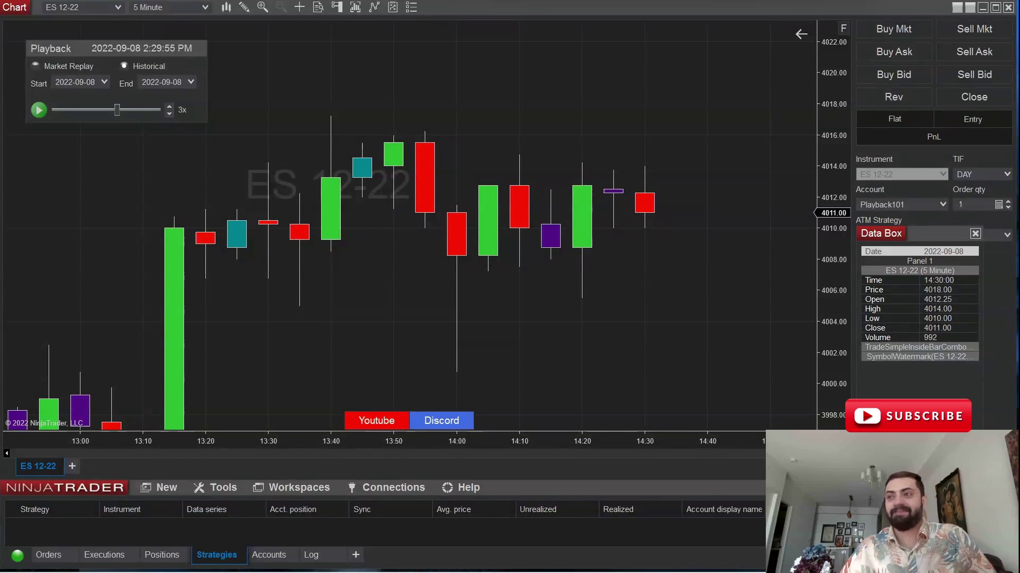
Step: Set the TradeSimpleInsideBarCombo indicator's Tick Offset to 1 and apply it to the chart
{"action": "key", "text": "ctrl+i"}
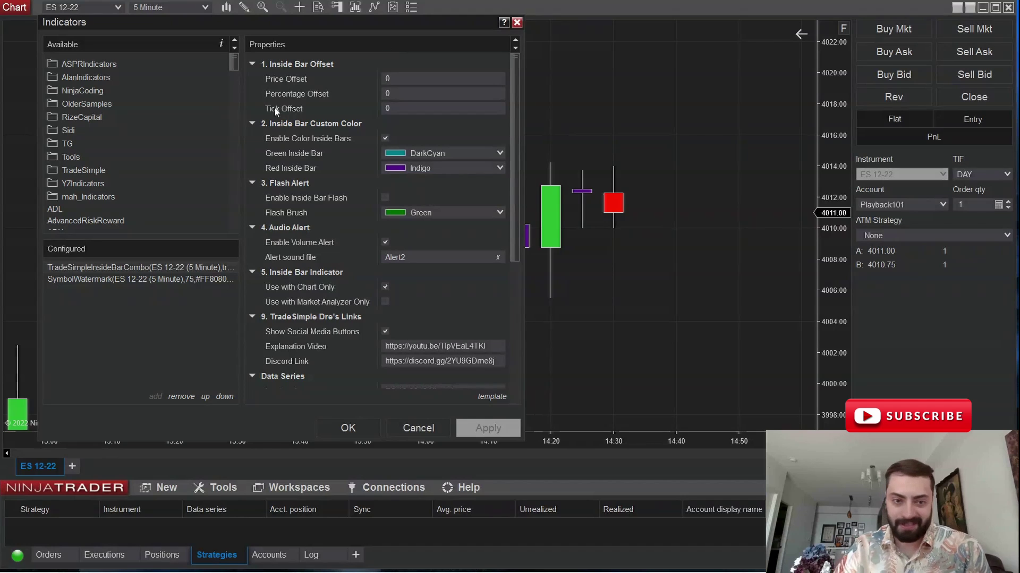
{"action": "left_click", "coordinate": [375, 109]}
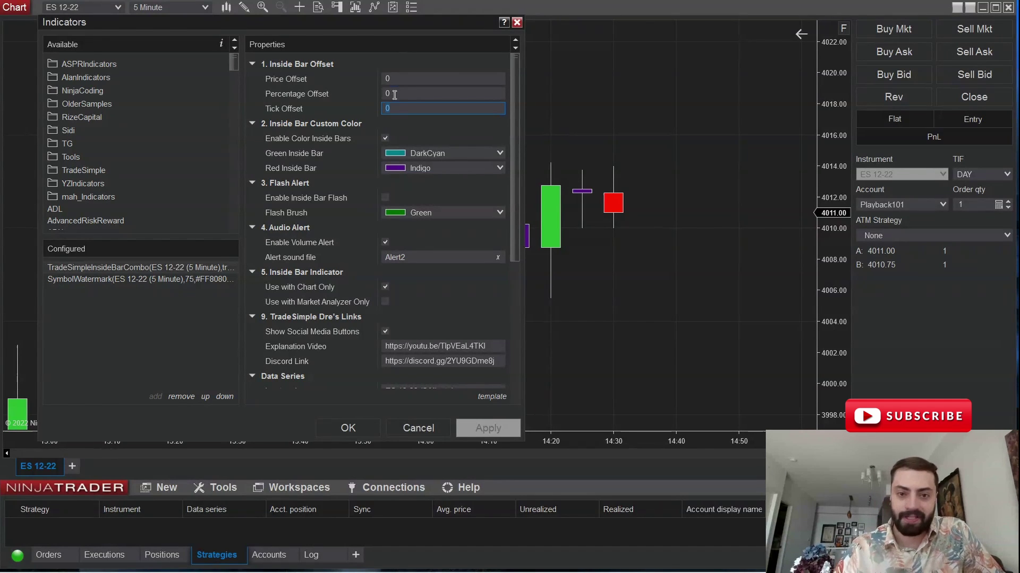
{"action": "left_click", "coordinate": [517, 22]}
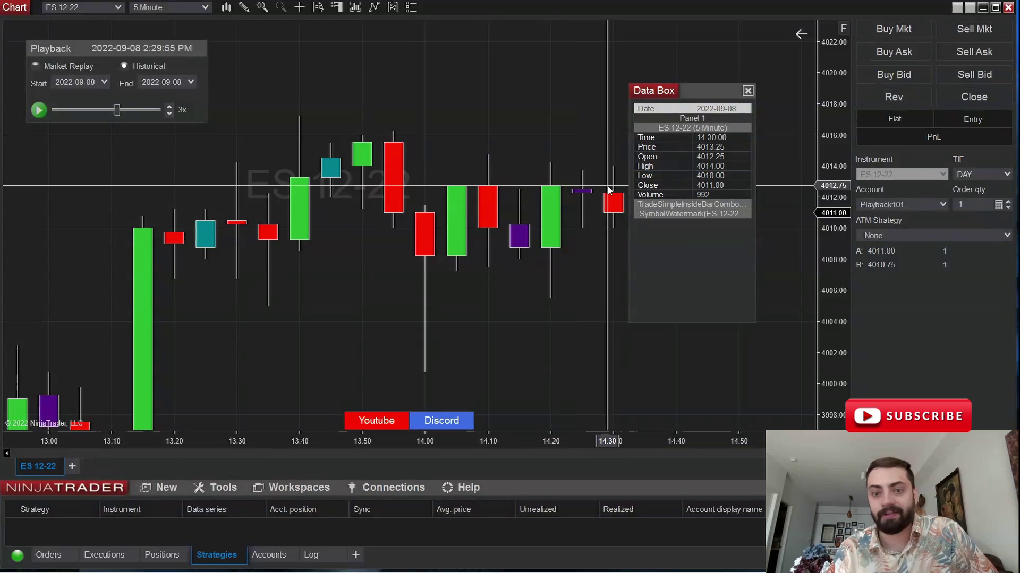
{"action": "key", "text": "ctrl+i"}
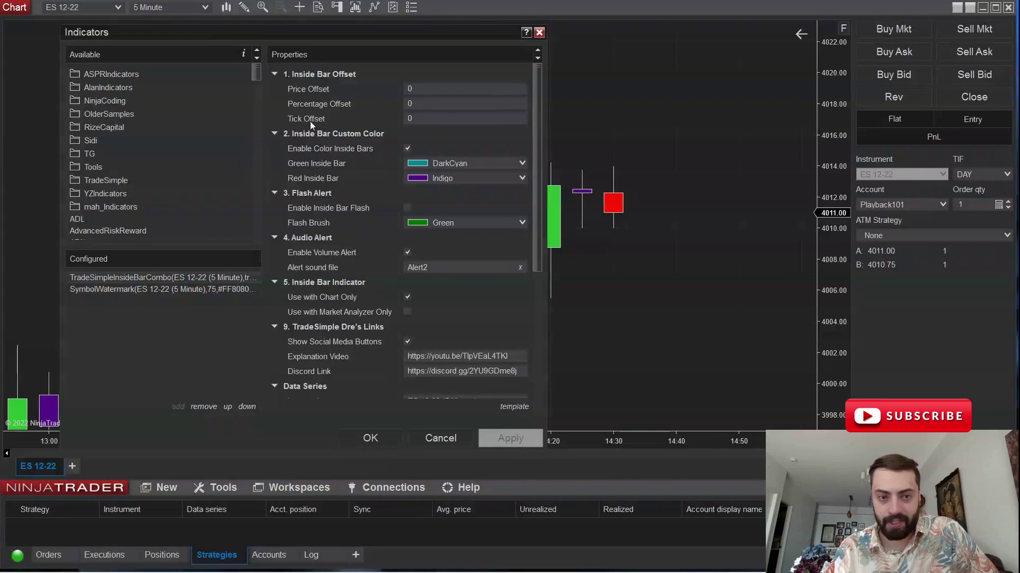
{"action": "left_click", "coordinate": [422, 118]}
{"action": "type", "text": "1"}
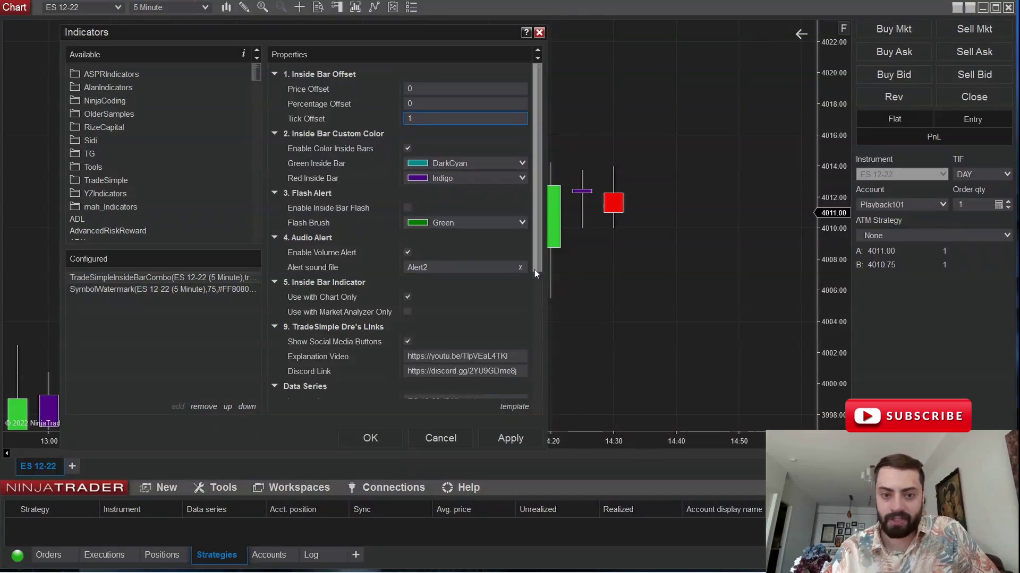
{"action": "left_click", "coordinate": [510, 439]}
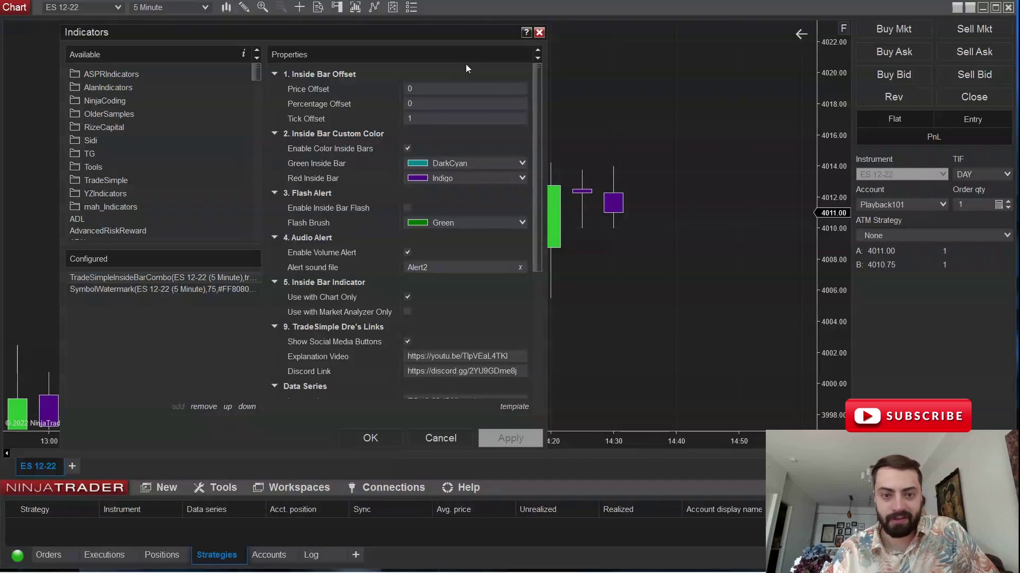
Step: Enable Inside Bar Flash and apply it so the 14:25 inside bar gets a green highlight
{"action": "left_click_drag", "start_coordinate": [372, 31], "coordinate": [368, 10]}
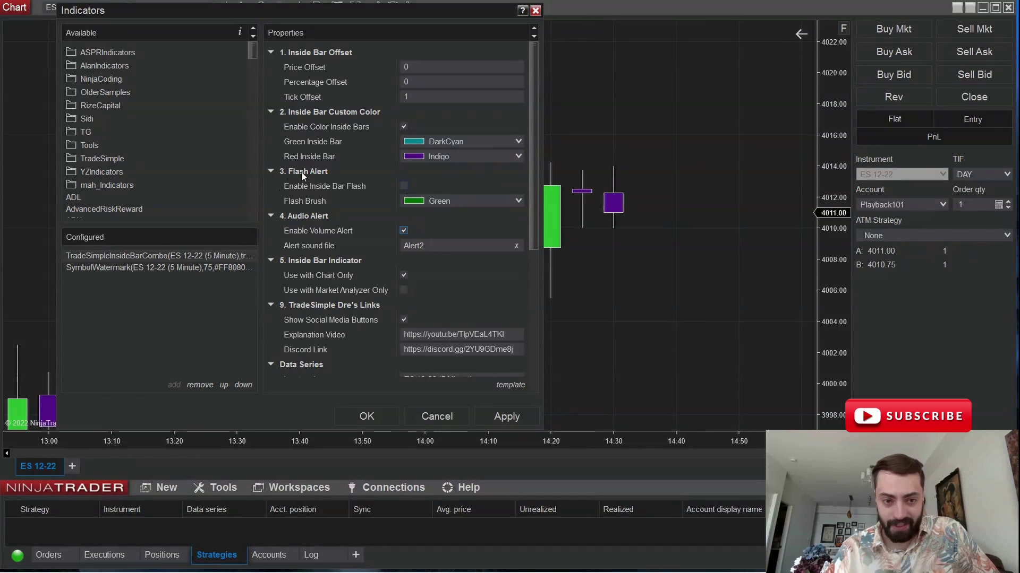
{"action": "left_click", "coordinate": [403, 186]}
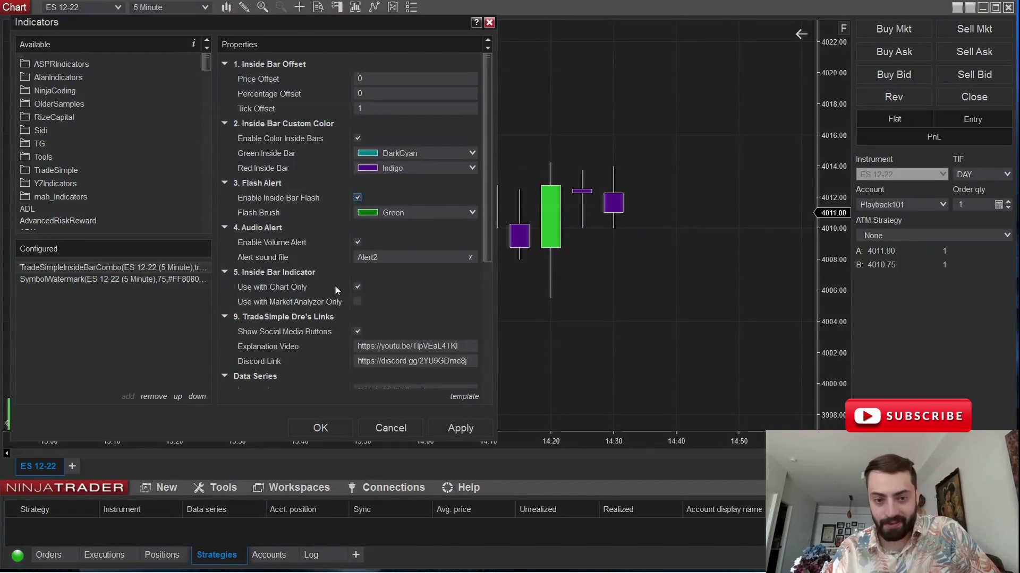
{"action": "left_click", "coordinate": [460, 428]}
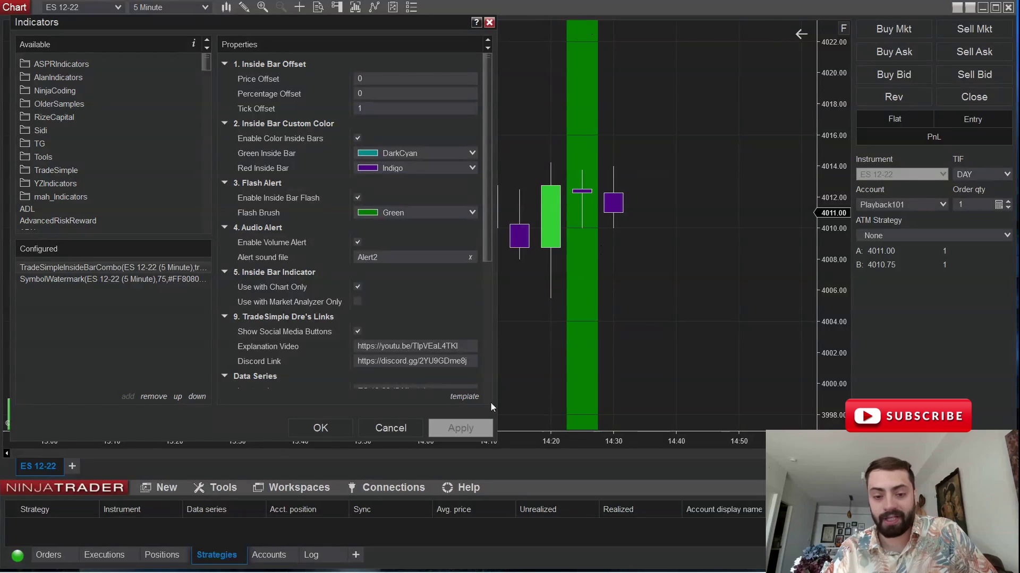
{"action": "scroll", "coordinate": [365, 238], "scroll_direction": "down", "scroll_amount": 1}
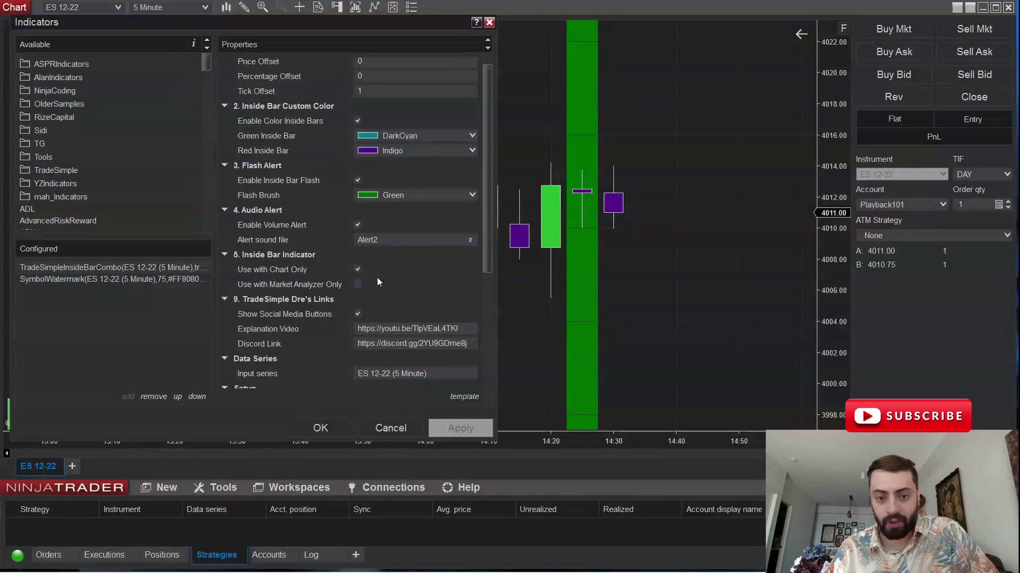
Step: Keep Alert2 as the alert sound and confirm the indicator settings with OK
{"action": "left_click", "coordinate": [371, 236]}
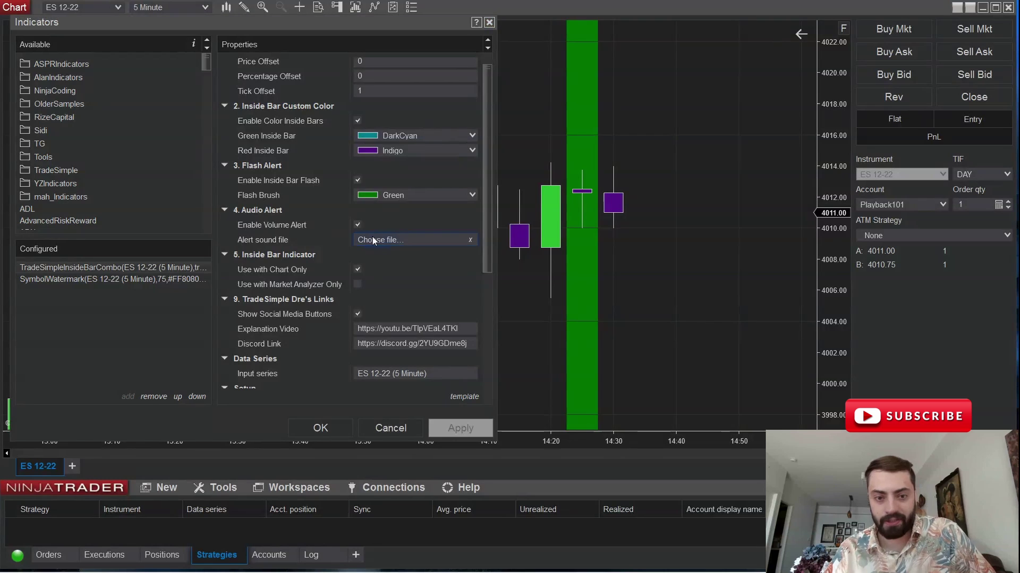
{"action": "scroll", "coordinate": [505, 120], "scroll_direction": "down", "scroll_amount": 4}
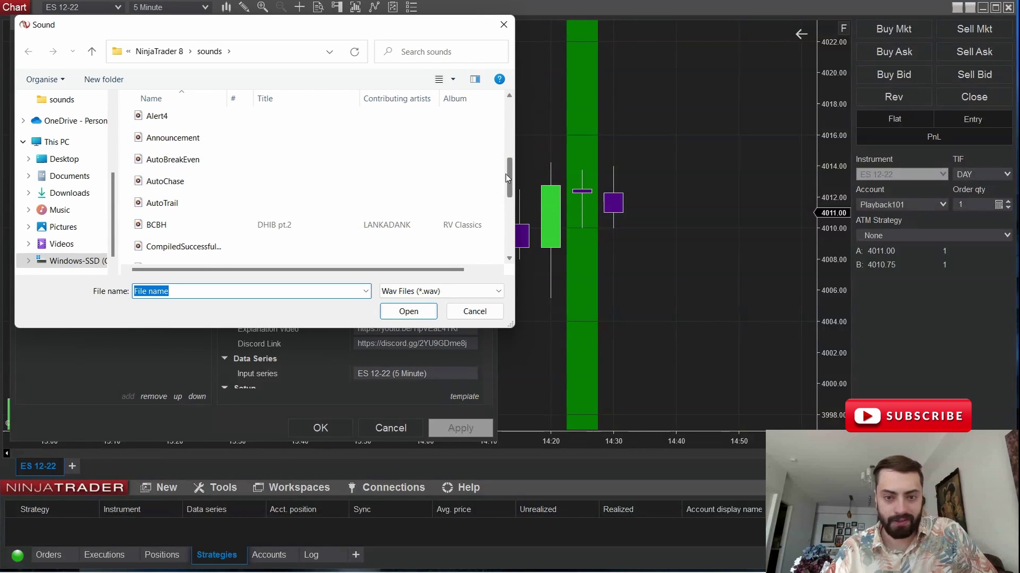
{"action": "scroll", "coordinate": [505, 174], "scroll_direction": "up", "scroll_amount": 1}
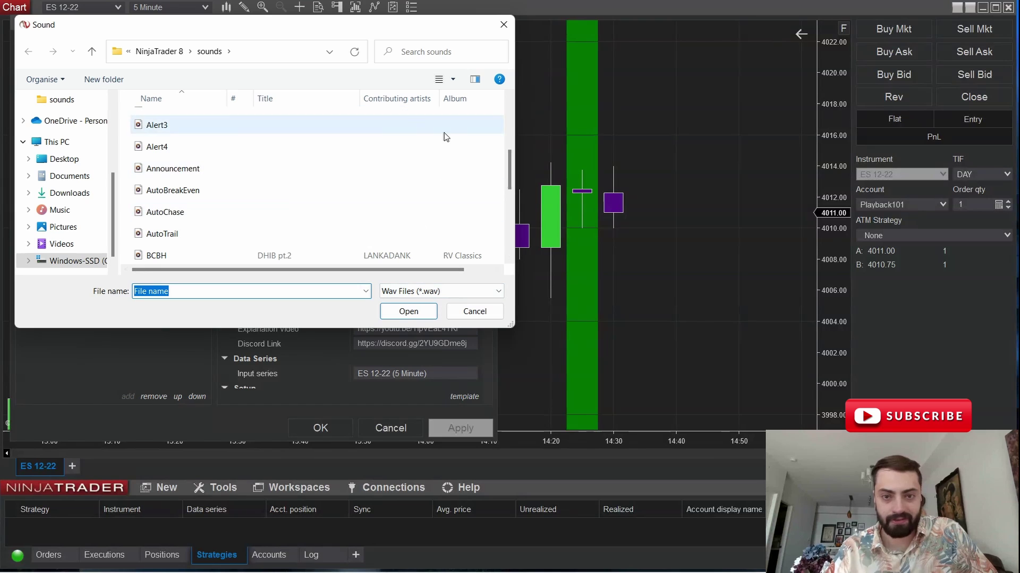
{"action": "left_click", "coordinate": [504, 25]}
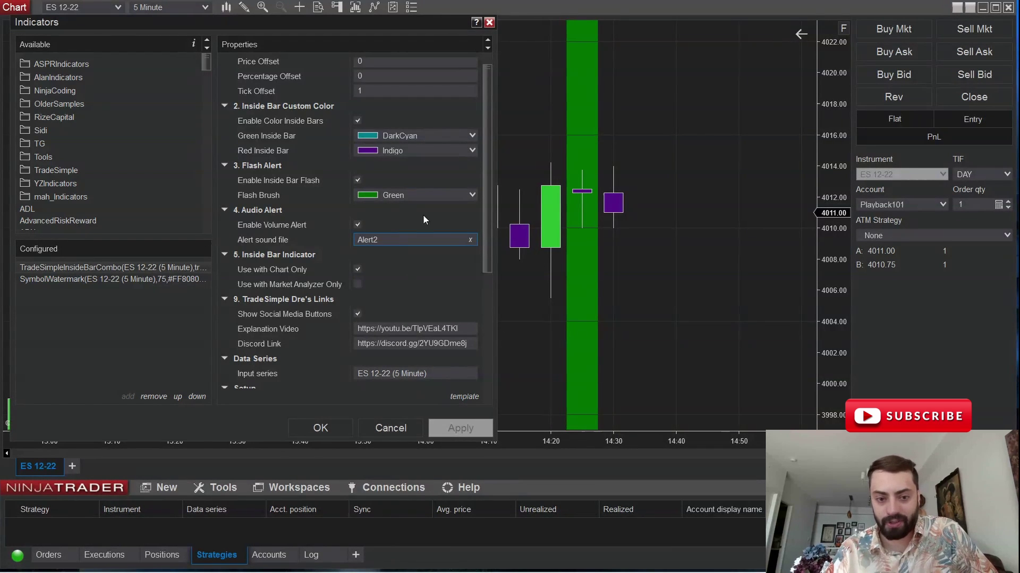
{"action": "left_click", "coordinate": [320, 429]}
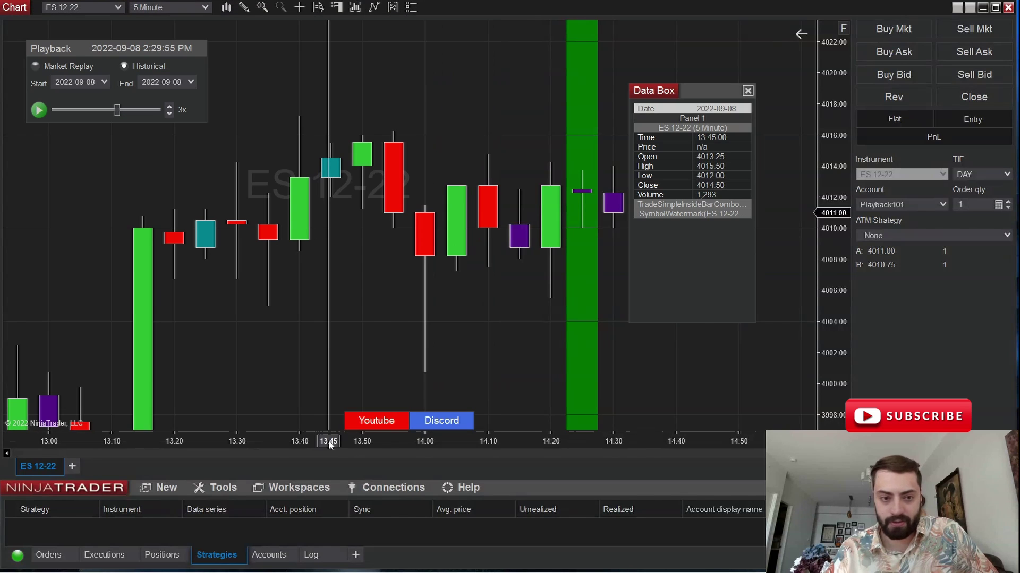
Step: Replay the market at 1x speed and pause at 2:30:07 once the 14:35 bar forms
{"action": "left_click", "coordinate": [169, 113]}
{"action": "left_click", "coordinate": [169, 113]}
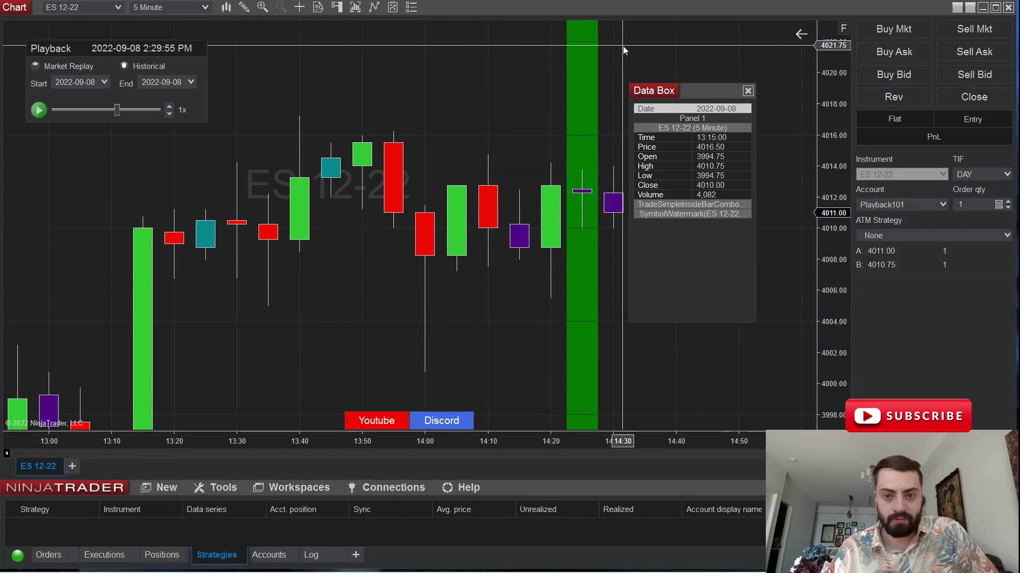
{"action": "left_click_drag", "start_coordinate": [643, 100], "coordinate": [862, 111]}
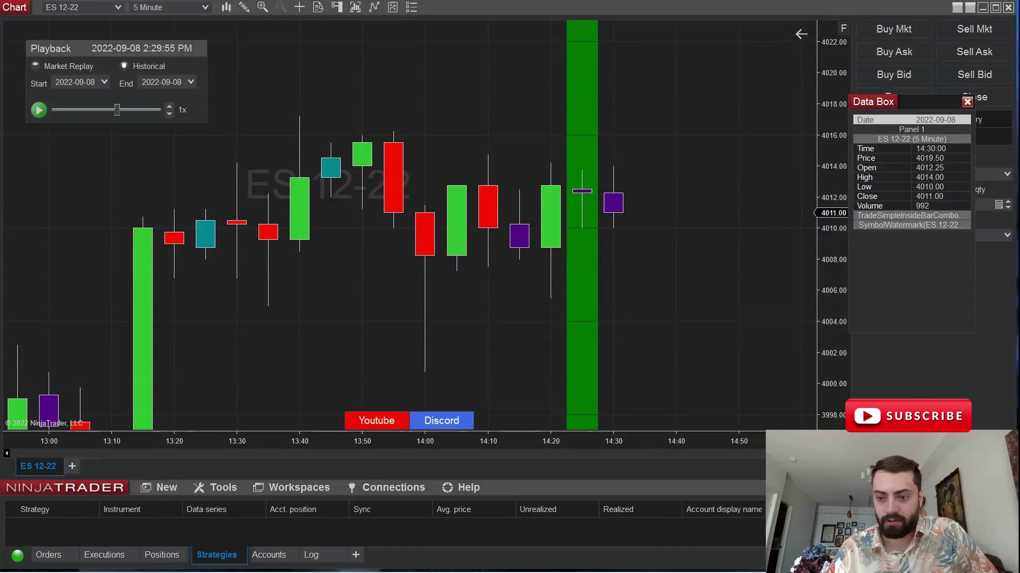
{"action": "left_click", "coordinate": [39, 110]}
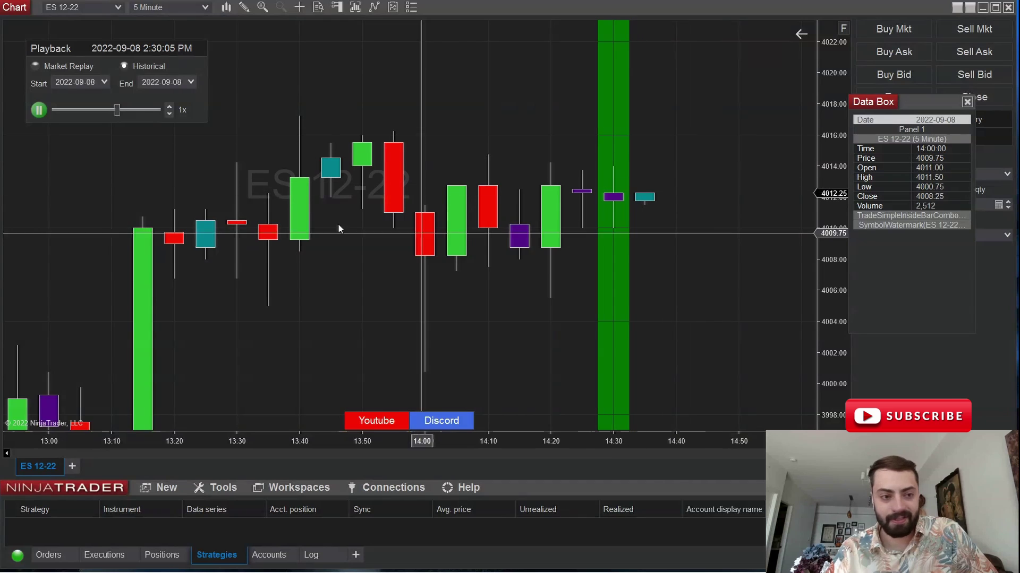
{"action": "left_click", "coordinate": [39, 110]}
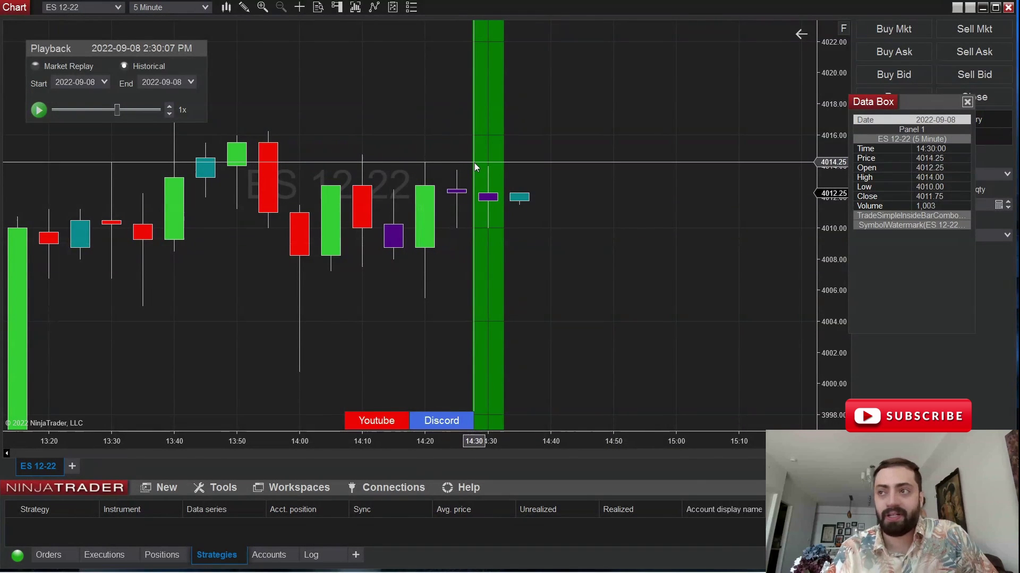
Step: Open a new Market Analyzer window and place it to the right of the chart
{"action": "left_click", "coordinate": [162, 489]}
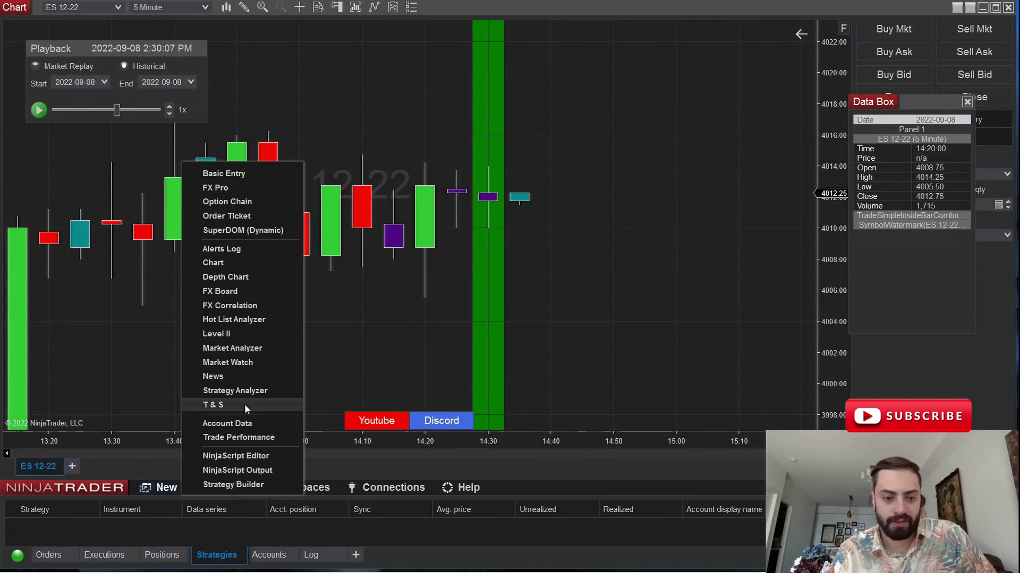
{"action": "left_click", "coordinate": [240, 349]}
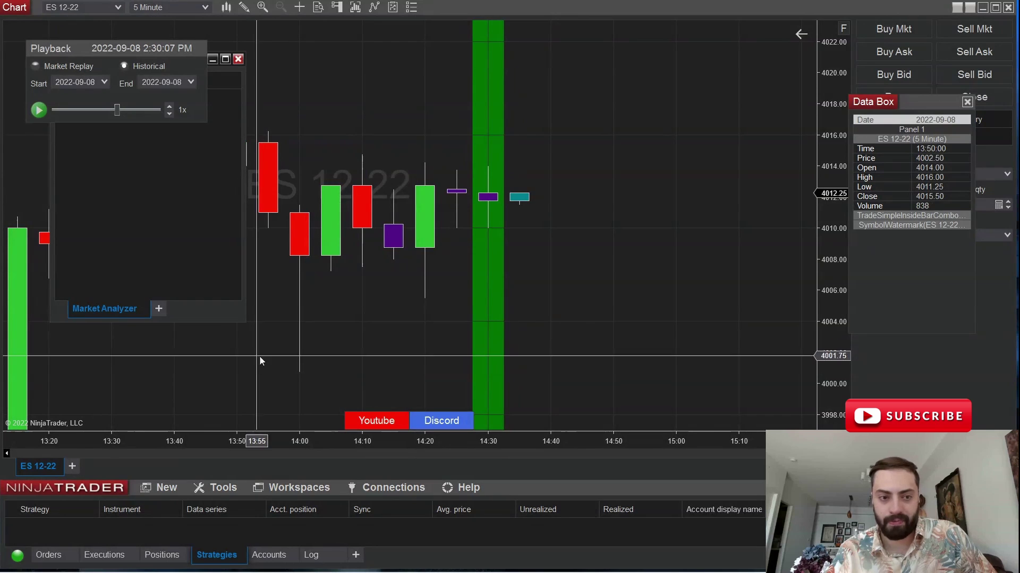
{"action": "left_click_drag", "start_coordinate": [199, 102], "coordinate": [182, 210]}
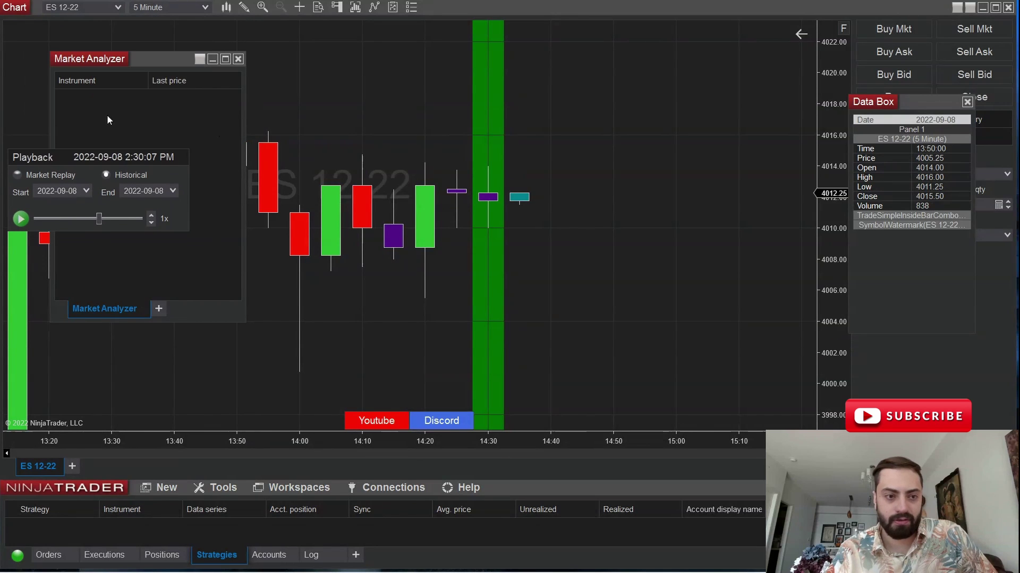
{"action": "left_click_drag", "start_coordinate": [125, 59], "coordinate": [597, 112]}
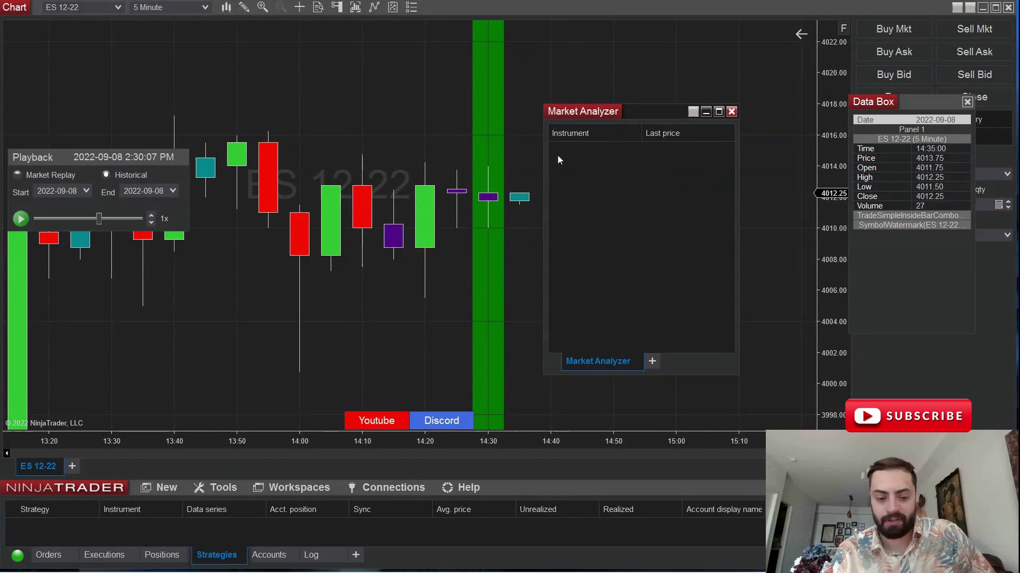
Step: Add ES 12-22 as the Market Analyzer's instrument row
{"action": "type", "text": "ES 09"}
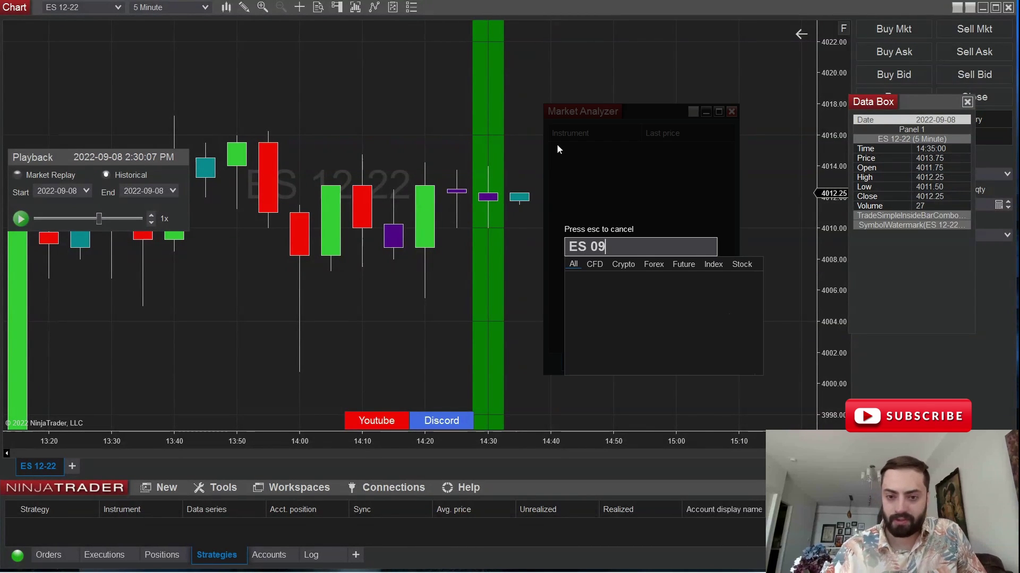
{"action": "key", "text": "BackSpace"}
{"action": "key", "text": "BackSpace"}
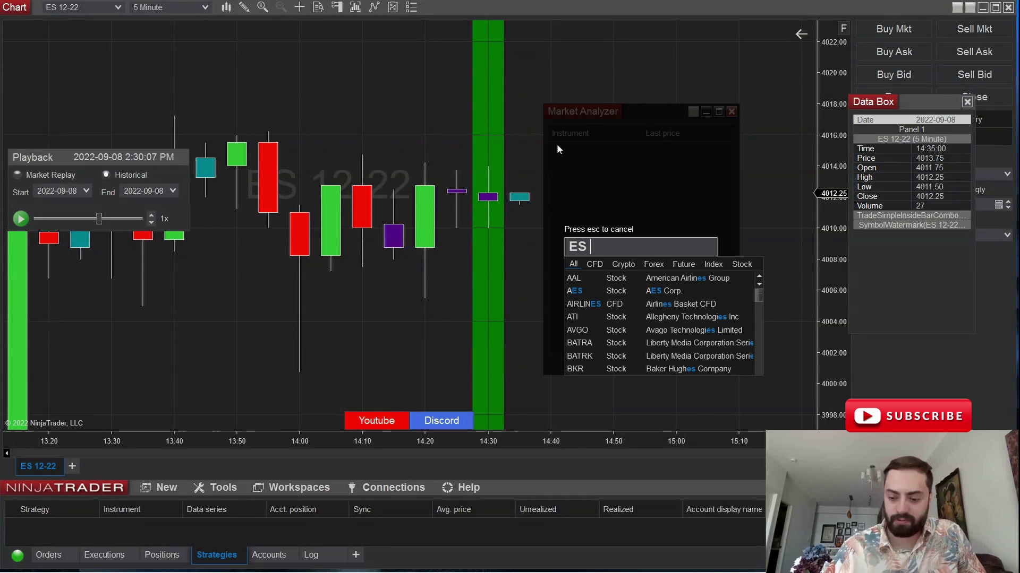
{"action": "type", "text": "12-22"}
{"action": "key", "text": "Return"}
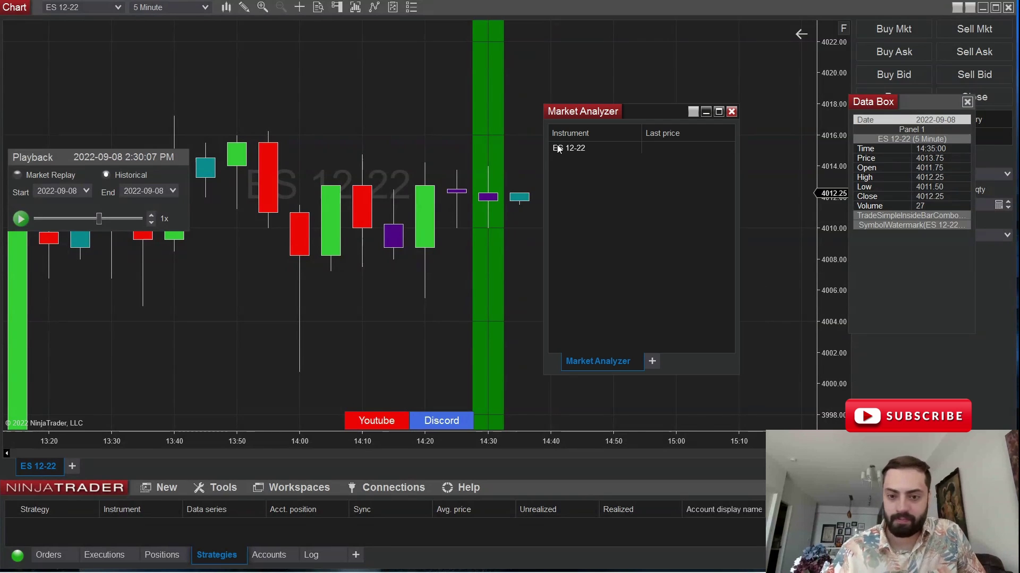
{"action": "right_click", "coordinate": [664, 157]}
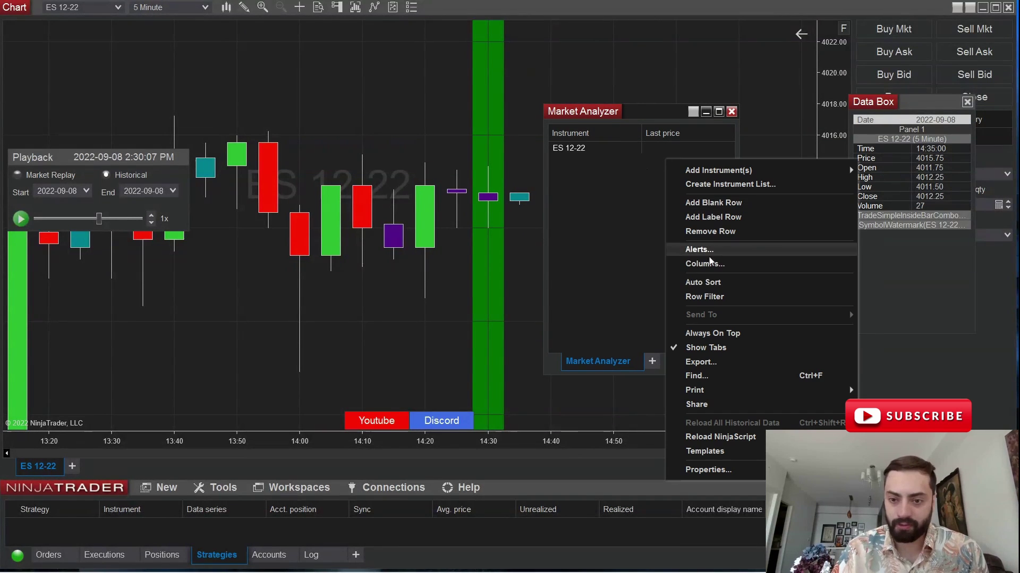
Step: Add an Indicator column using TradeSimple InsideBar Combo V1.0 to the Market Analyzer
{"action": "left_click", "coordinate": [713, 265]}
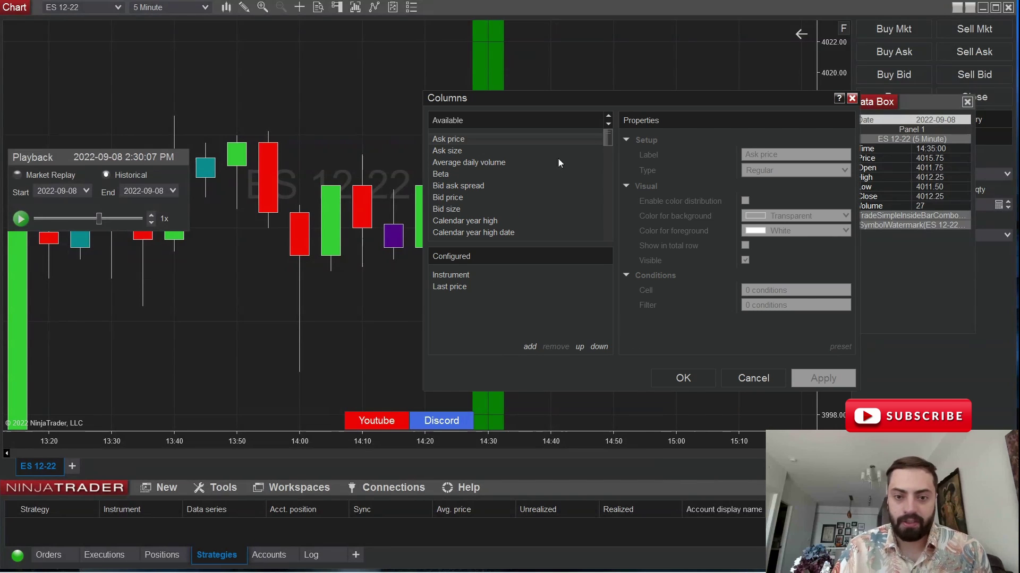
{"action": "left_click_drag", "start_coordinate": [608, 141], "coordinate": [609, 190]}
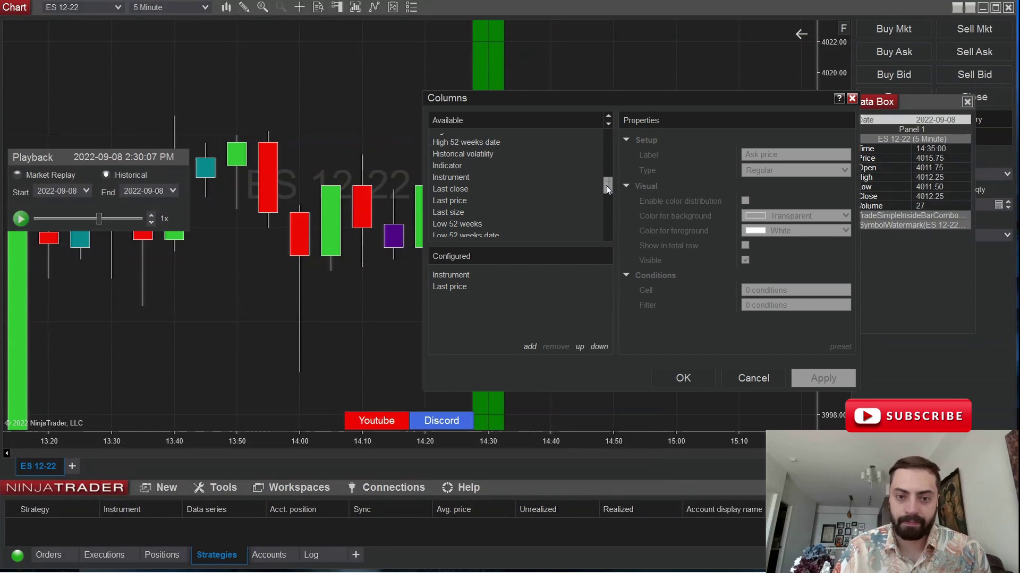
{"action": "double_click", "coordinate": [452, 167]}
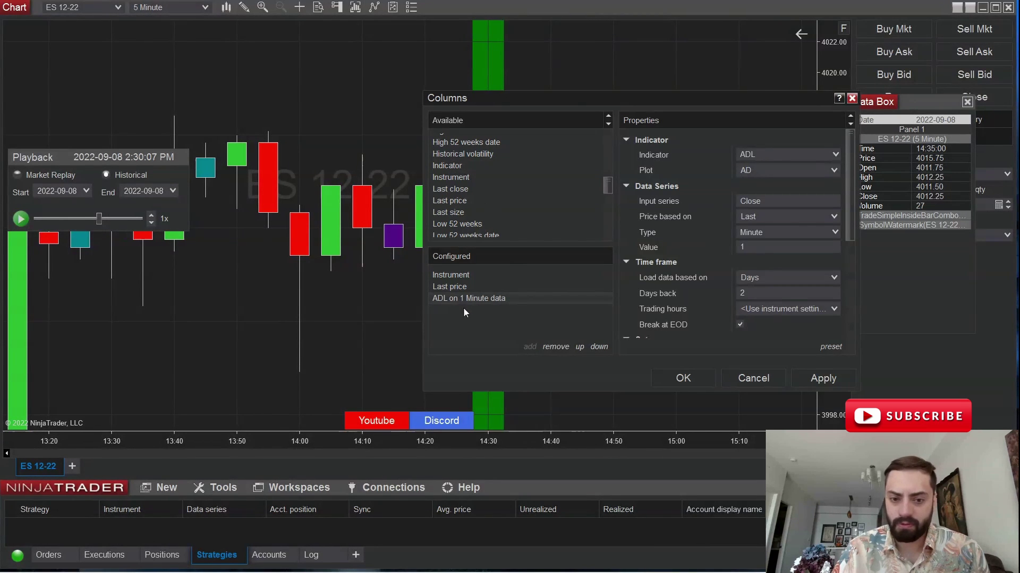
{"action": "left_click", "coordinate": [835, 155]}
{"action": "left_click_drag", "start_coordinate": [837, 175], "coordinate": [837, 372]}
{"action": "scroll", "coordinate": [786, 298], "scroll_direction": "down", "scroll_amount": 3}
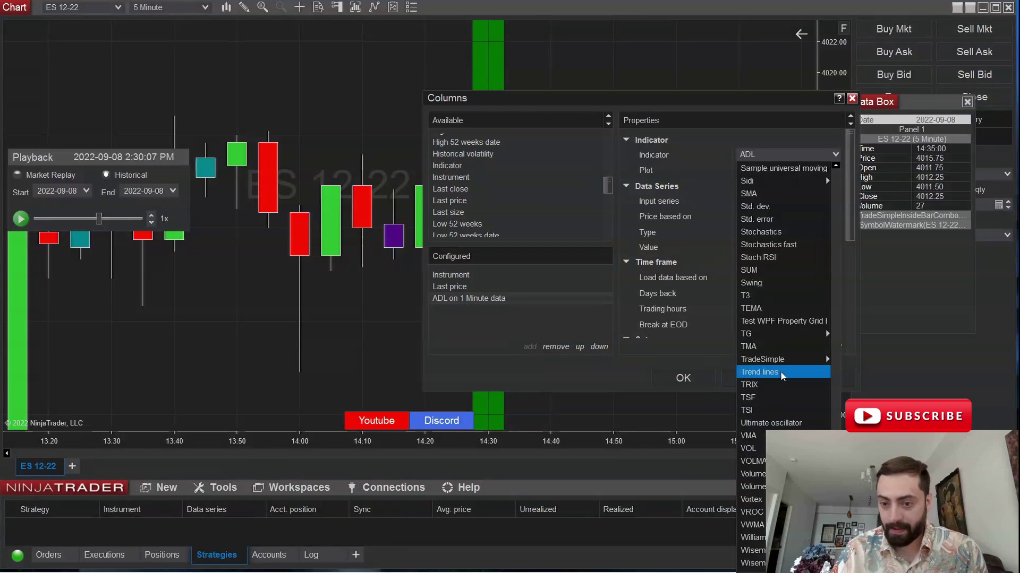
{"action": "mouse_move", "coordinate": [781, 359]}
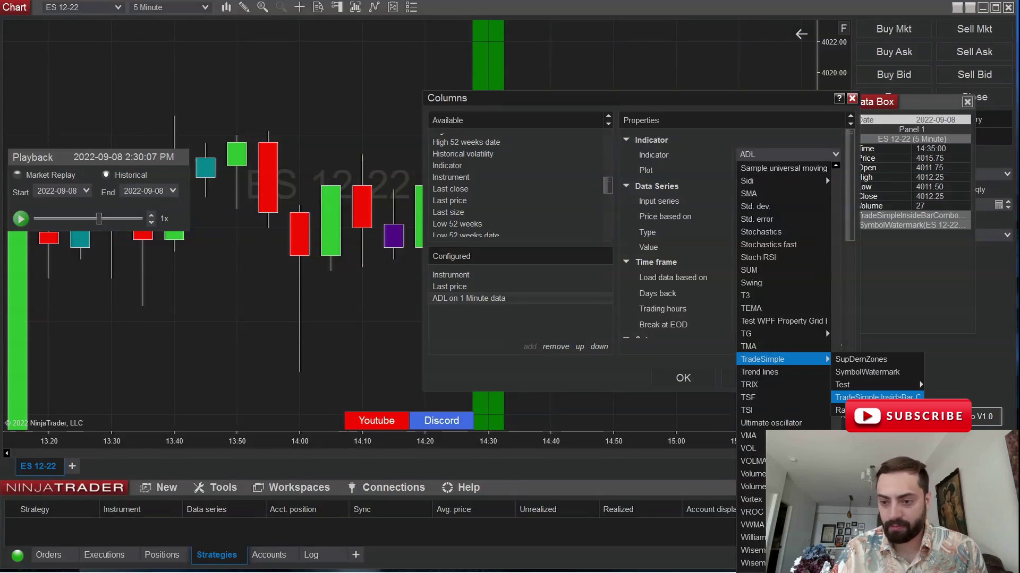
{"action": "left_click", "coordinate": [881, 397]}
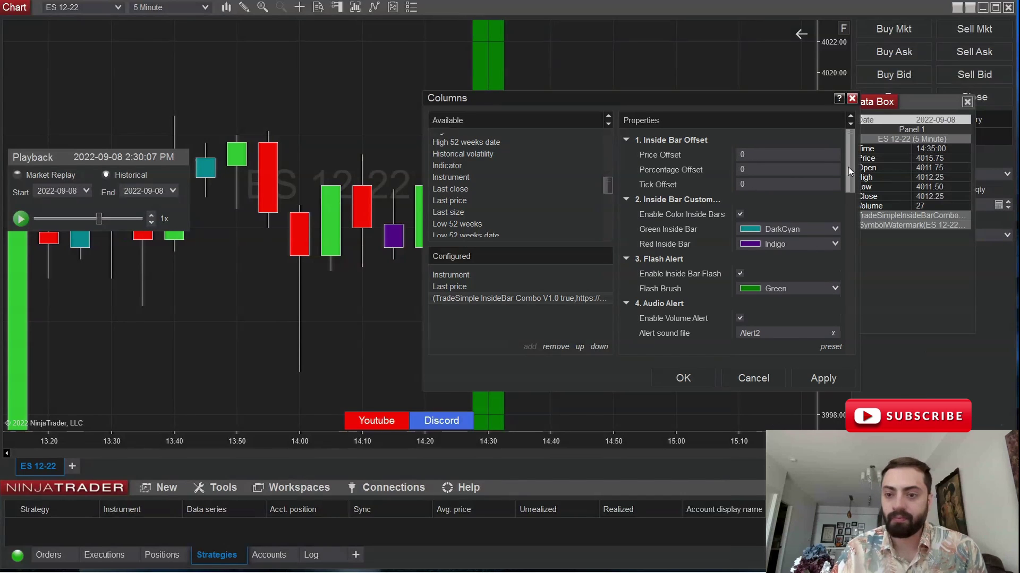
Step: Change the indicator column's data series value to 5 minutes
{"action": "scroll", "coordinate": [848, 167], "scroll_direction": "down", "scroll_amount": 1}
{"action": "scroll", "coordinate": [849, 163], "scroll_direction": "up", "scroll_amount": 1}
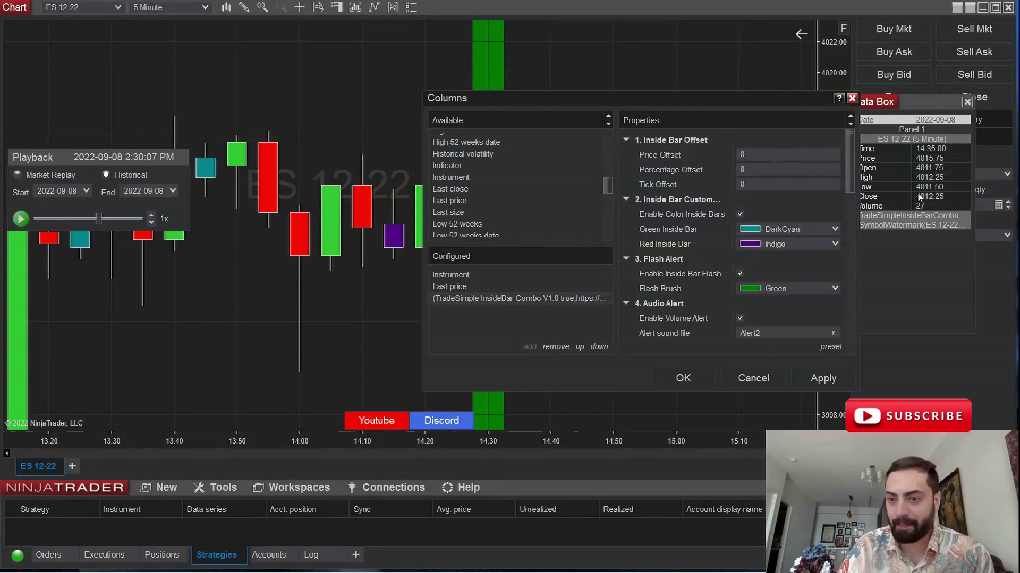
{"action": "scroll", "coordinate": [847, 157], "scroll_direction": "down", "scroll_amount": 5}
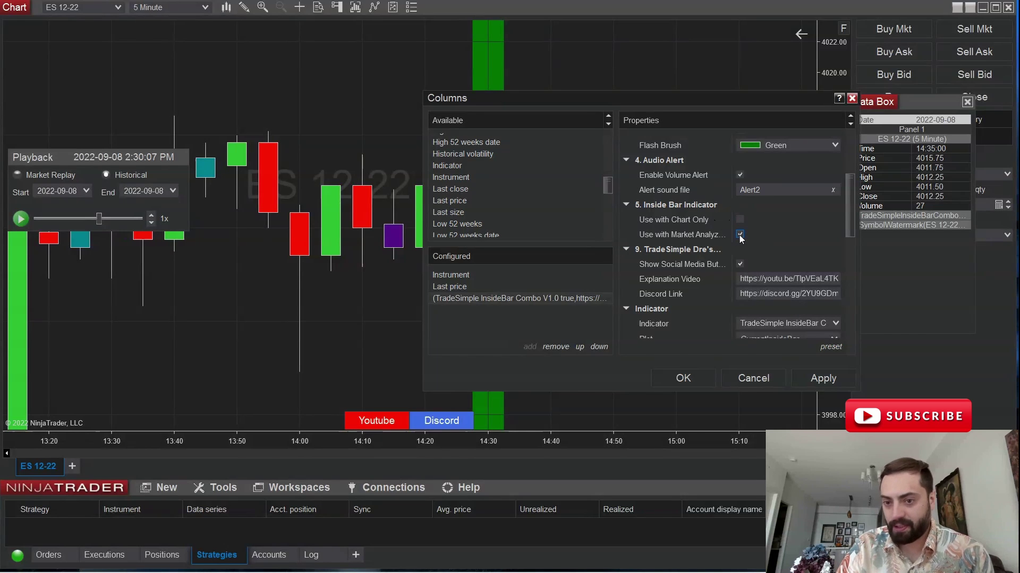
{"action": "scroll", "coordinate": [815, 224], "scroll_direction": "down", "scroll_amount": 4}
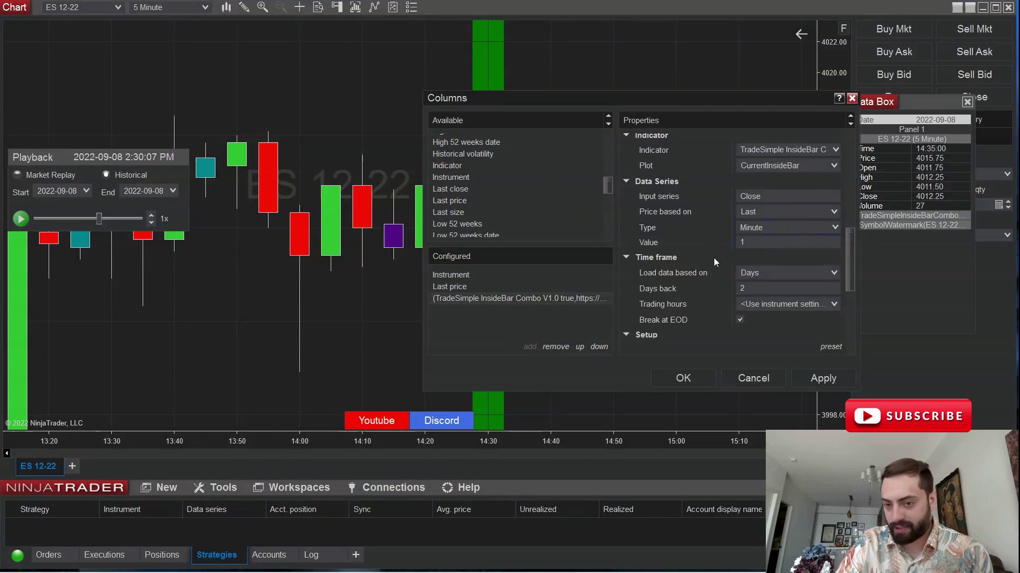
{"action": "left_click", "coordinate": [746, 243]}
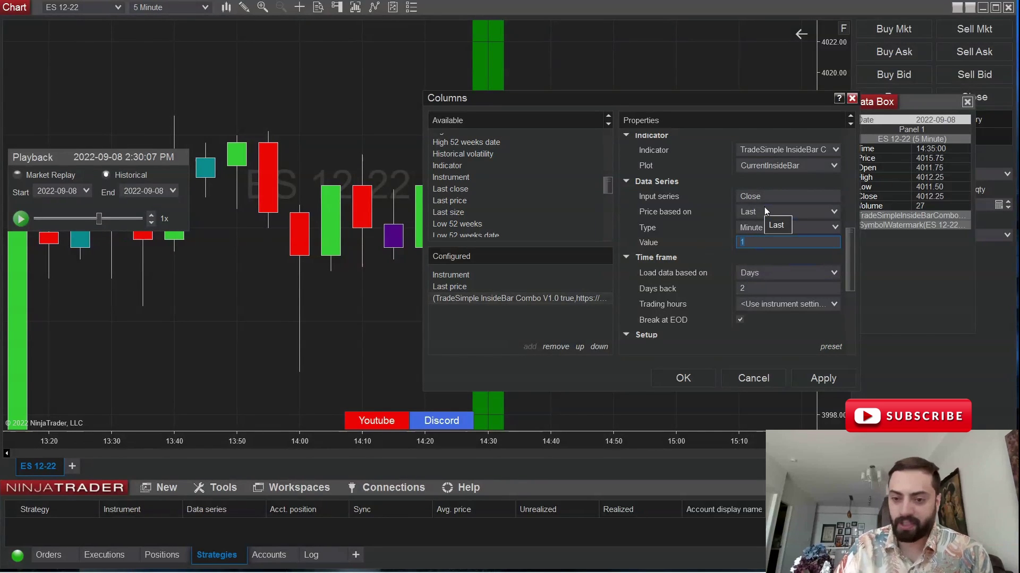
{"action": "type", "text": "5"}
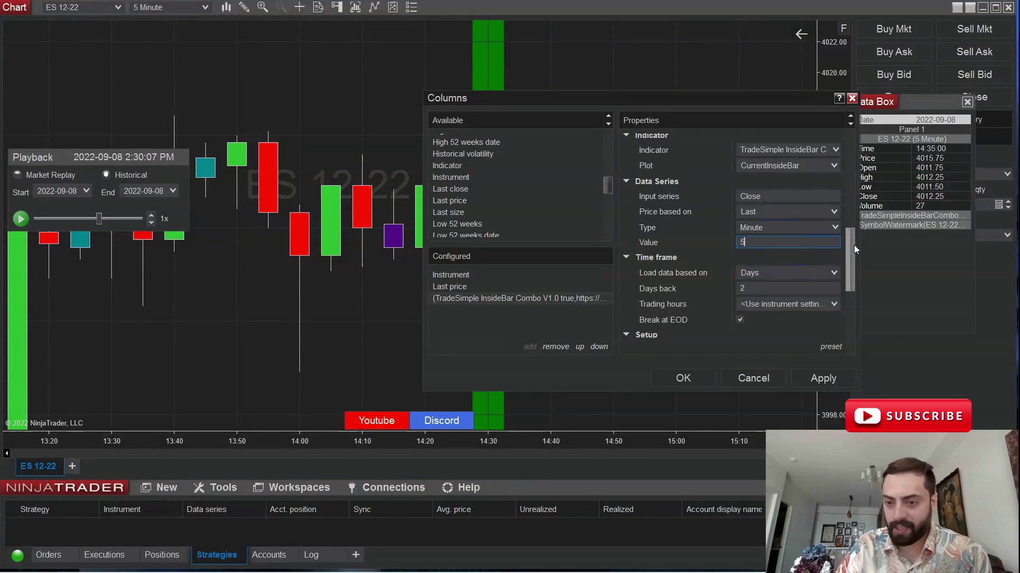
{"action": "scroll", "coordinate": [845, 279], "scroll_direction": "down", "scroll_amount": 4}
{"action": "scroll", "coordinate": [846, 279], "scroll_direction": "down", "scroll_amount": 5}
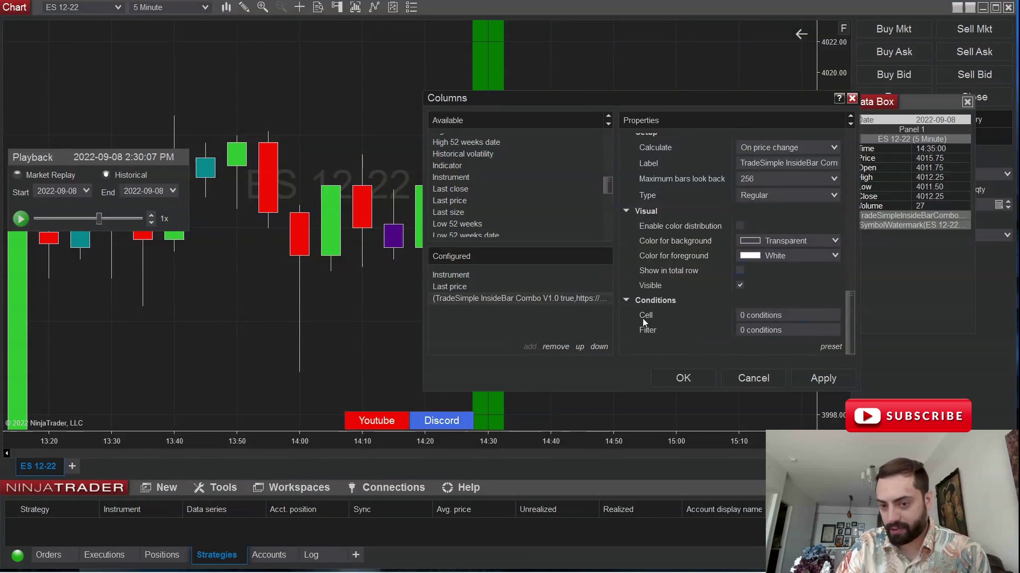
Step: Add a cell condition: value equals 1 gives a HotPink background and Transparent text
{"action": "left_click", "coordinate": [764, 315]}
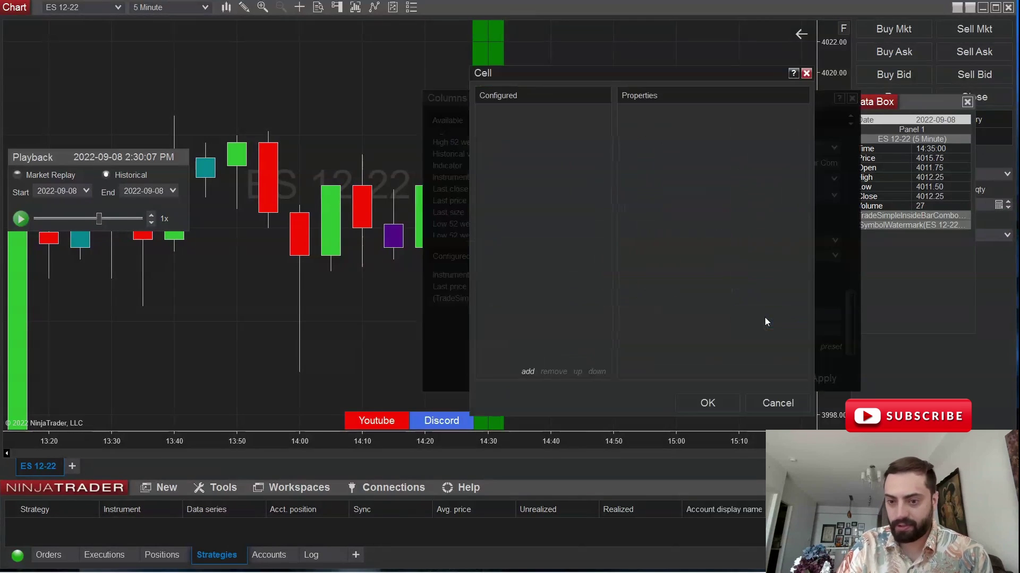
{"action": "left_click", "coordinate": [528, 375]}
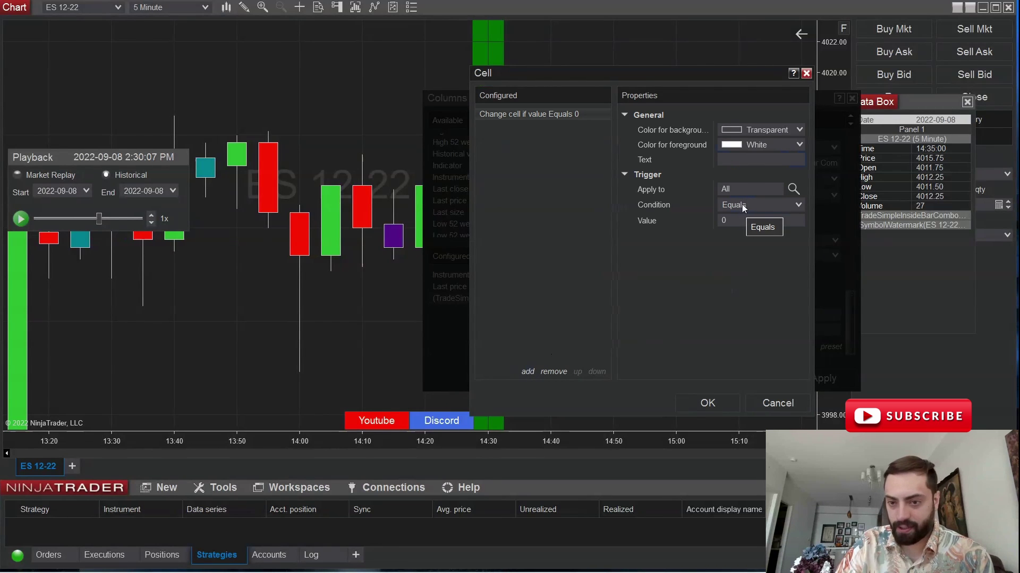
{"action": "double_click", "coordinate": [741, 220]}
{"action": "type", "text": "1"}
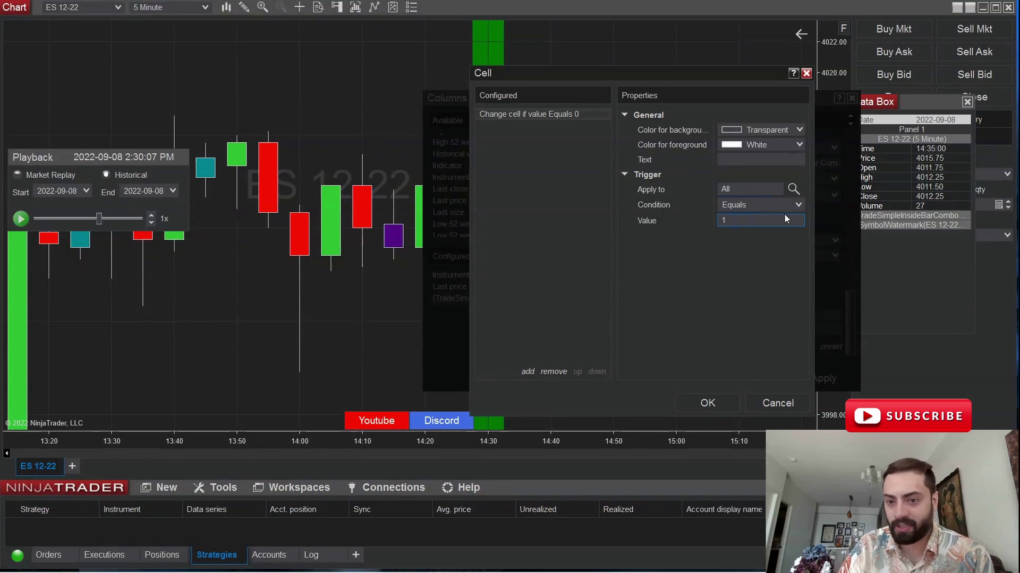
{"action": "key", "text": "Return"}
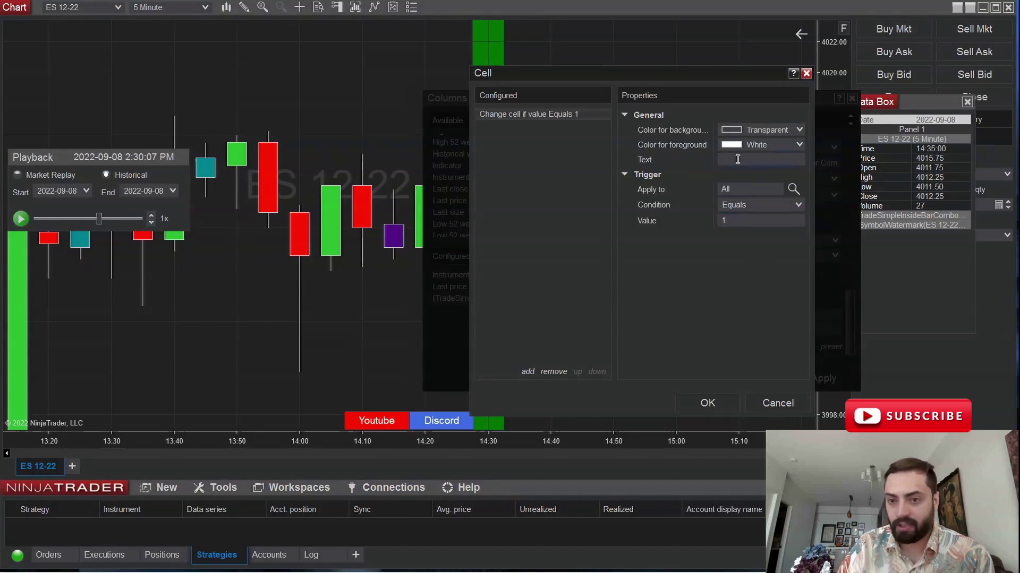
{"action": "left_click", "coordinate": [799, 129]}
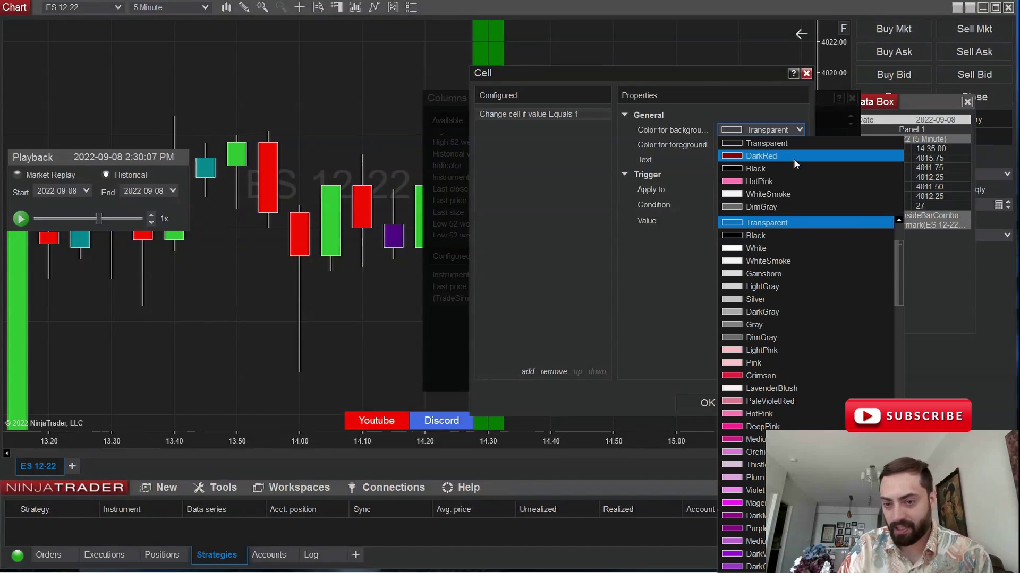
{"action": "left_click", "coordinate": [776, 180]}
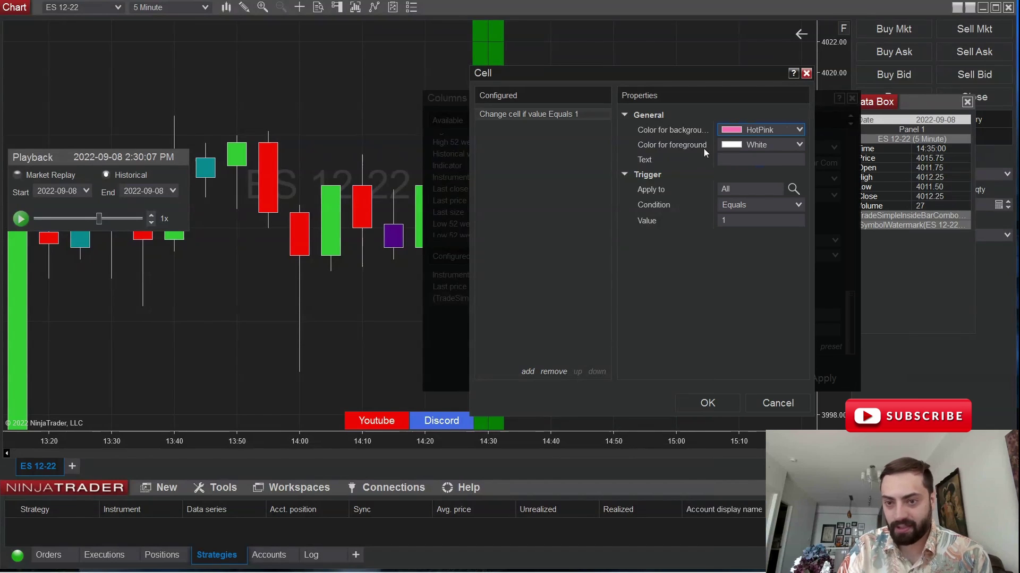
{"action": "left_click", "coordinate": [799, 145]}
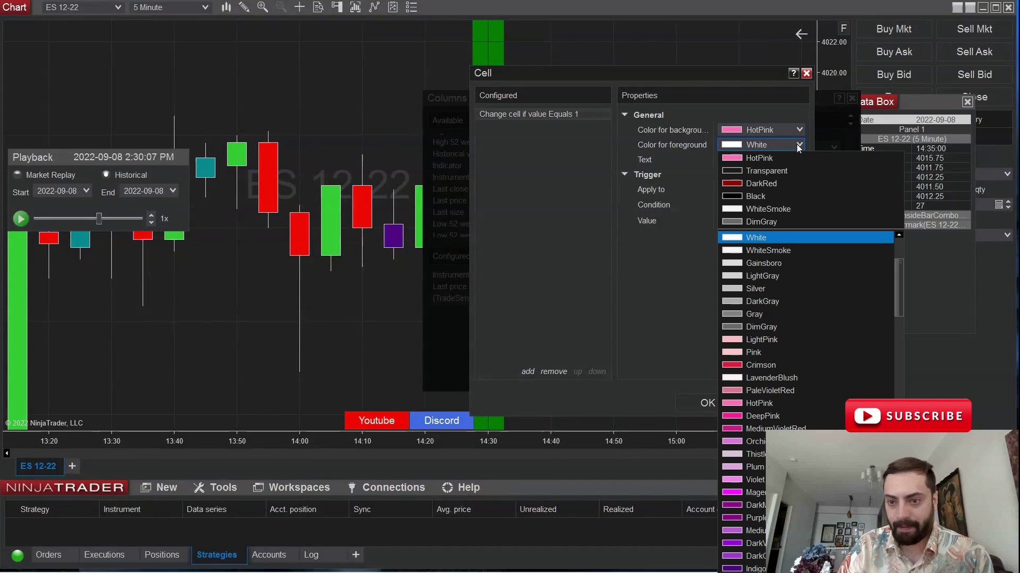
{"action": "left_click", "coordinate": [758, 171]}
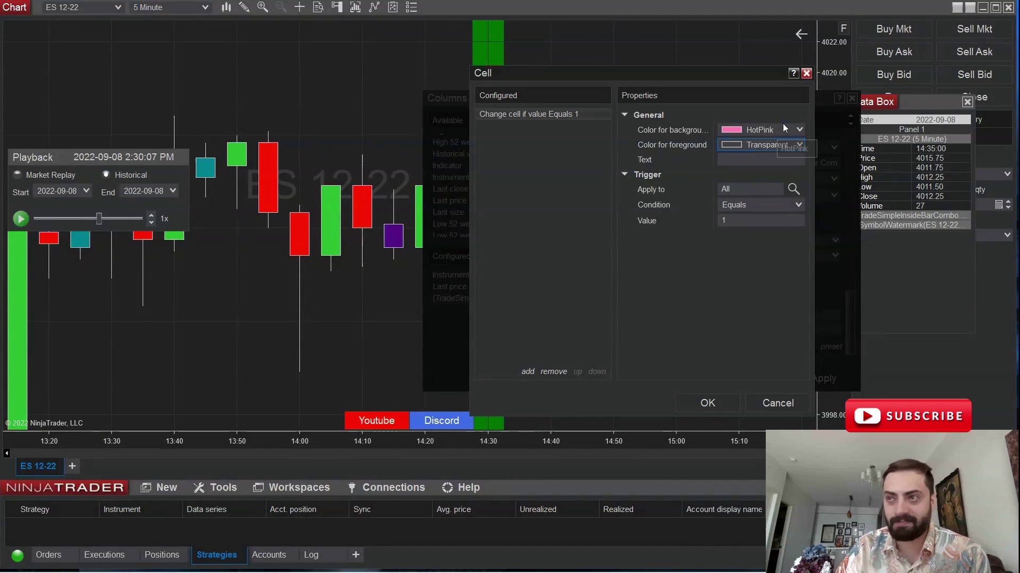
Step: Save the column setup, then replay at 10x speed and pause at 2:32:10 PM
{"action": "left_click", "coordinate": [706, 403]}
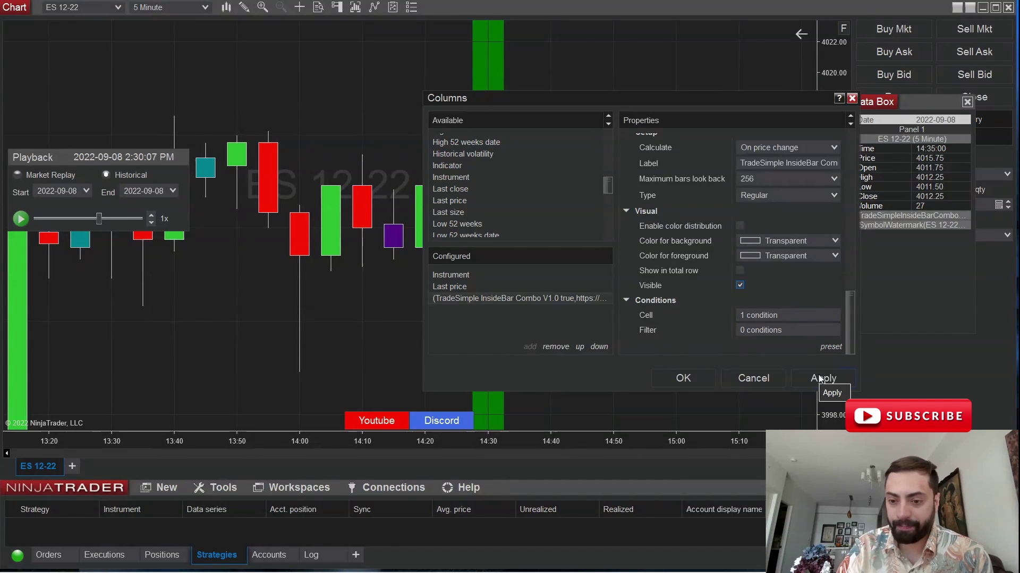
{"action": "left_click", "coordinate": [822, 378]}
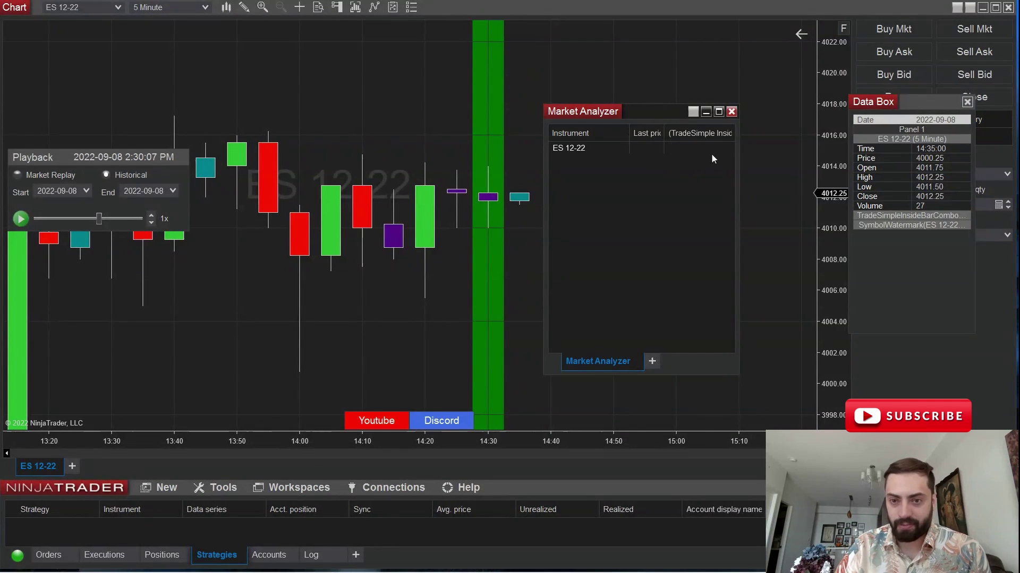
{"action": "left_click", "coordinate": [21, 220]}
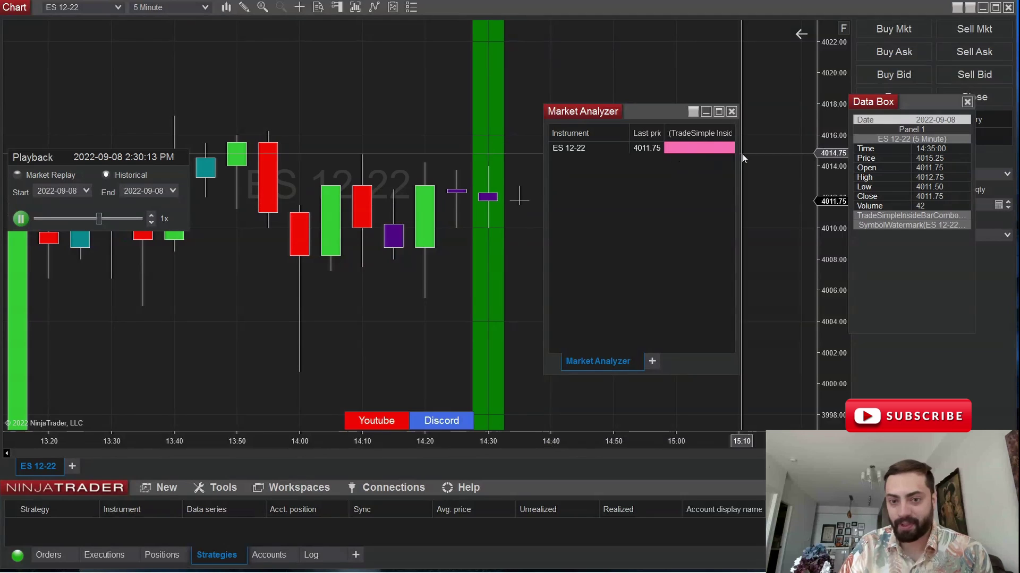
{"action": "left_click_drag", "start_coordinate": [669, 116], "coordinate": [668, 78]}
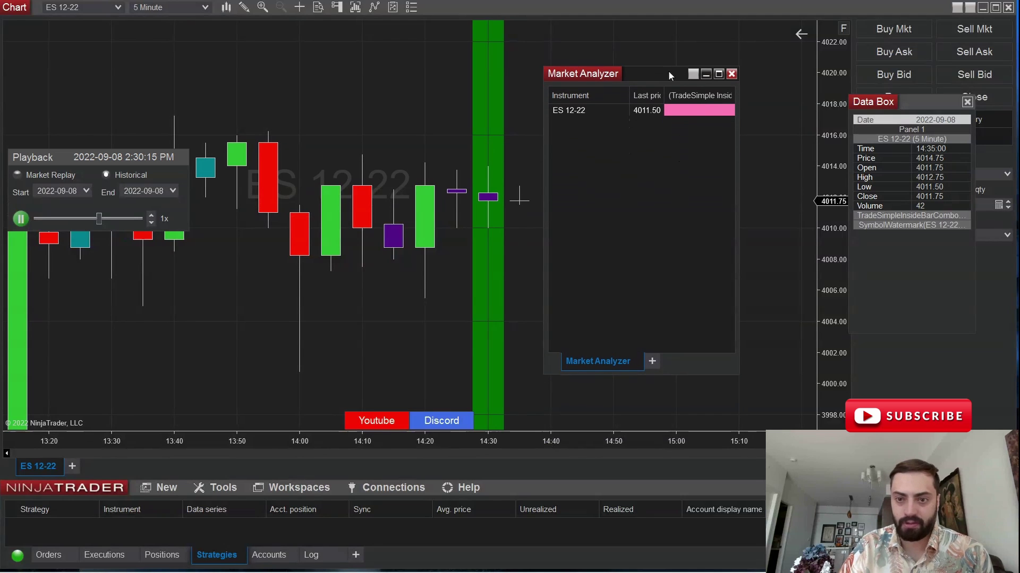
{"action": "left_click", "coordinate": [153, 215]}
{"action": "left_click", "coordinate": [152, 216]}
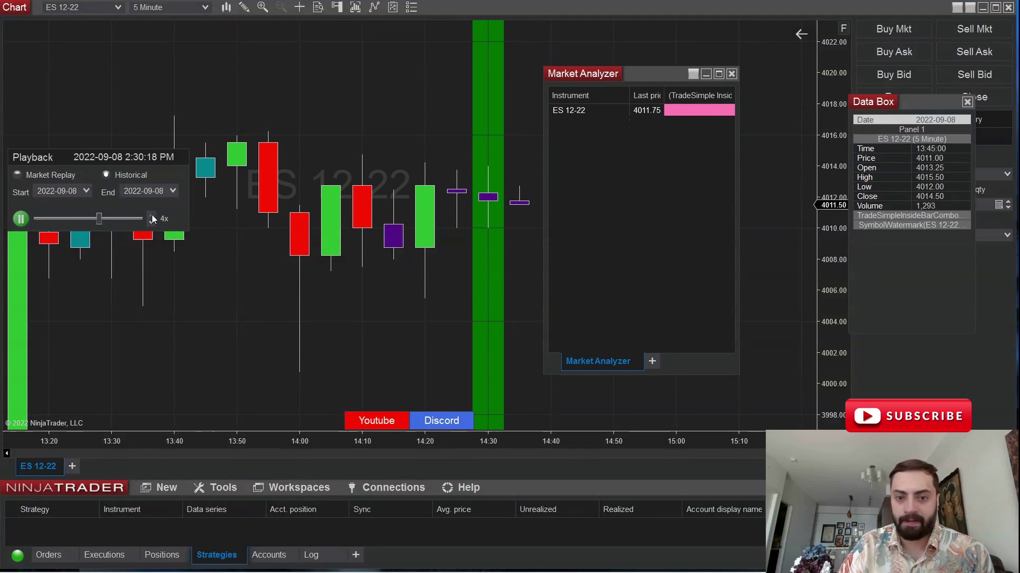
{"action": "left_click", "coordinate": [151, 215]}
{"action": "left_click", "coordinate": [152, 216]}
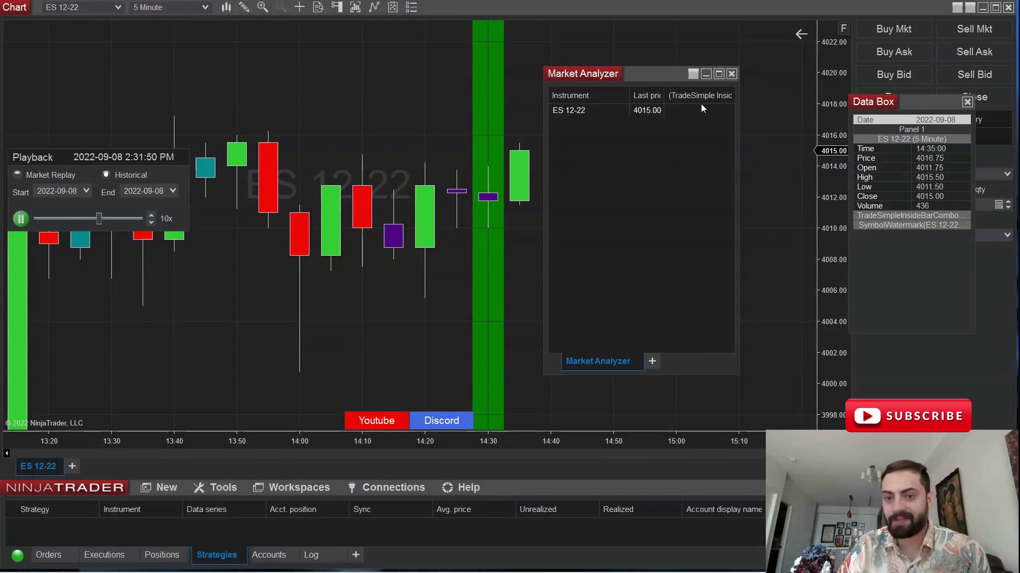
{"action": "left_click", "coordinate": [21, 219]}
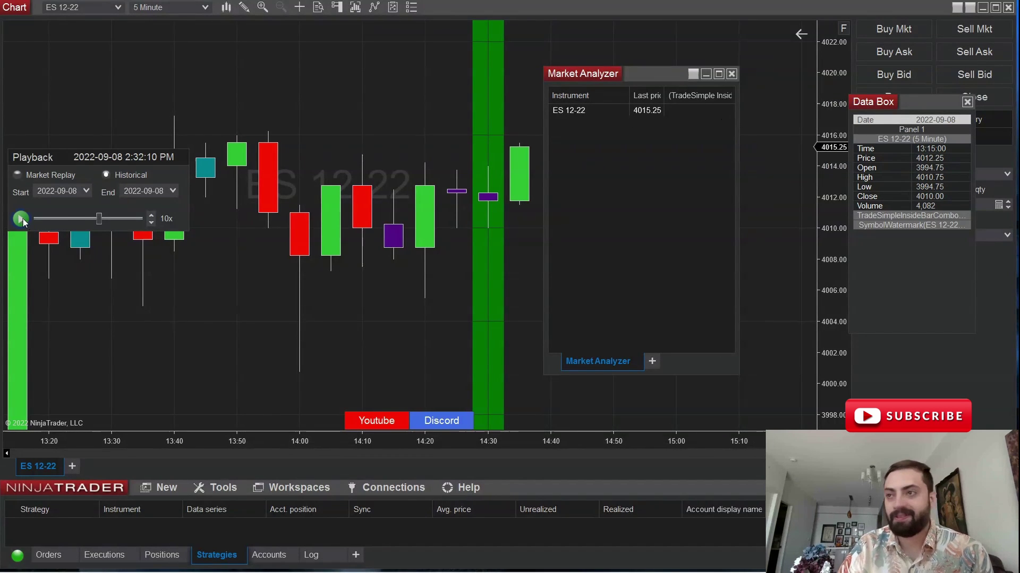